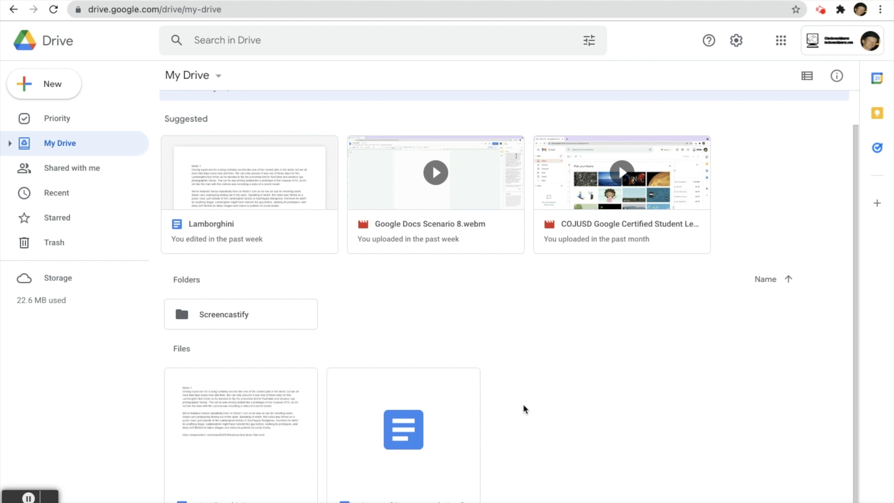
Bring up Get link for the second document under Files and dismiss the sharing tip.
right_click(410, 414)
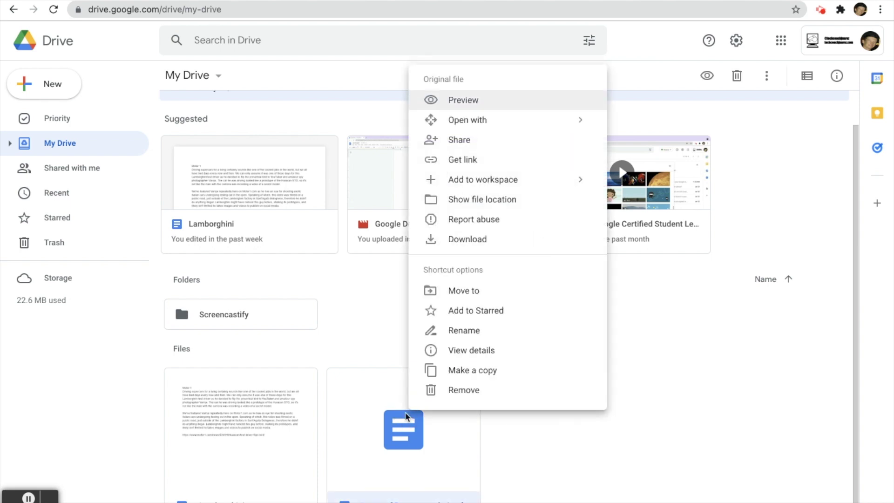
left_click(463, 162)
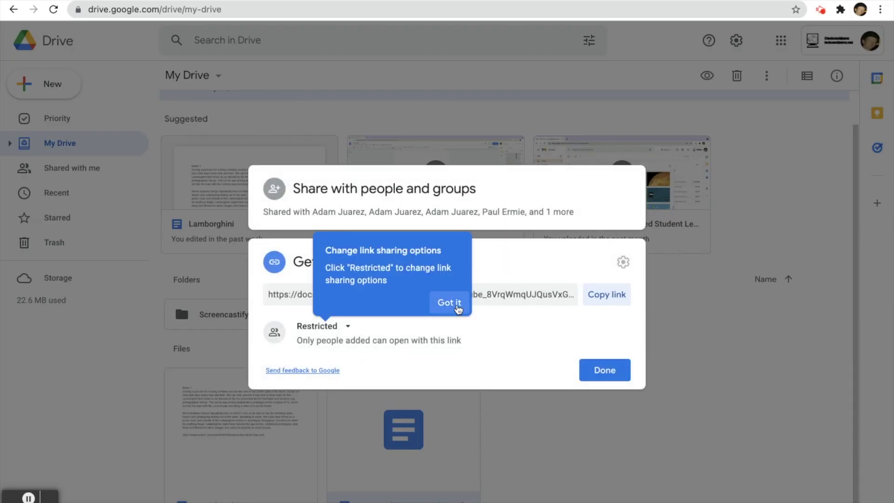
left_click(450, 303)
Change access from Restricted to 'Anyone with the link' as viewer and copy the link.
left_click(447, 305)
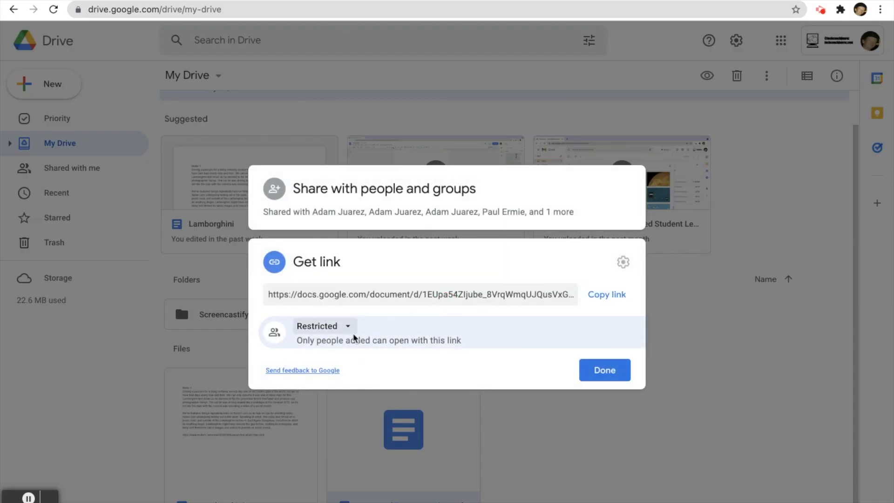
left_click(330, 331)
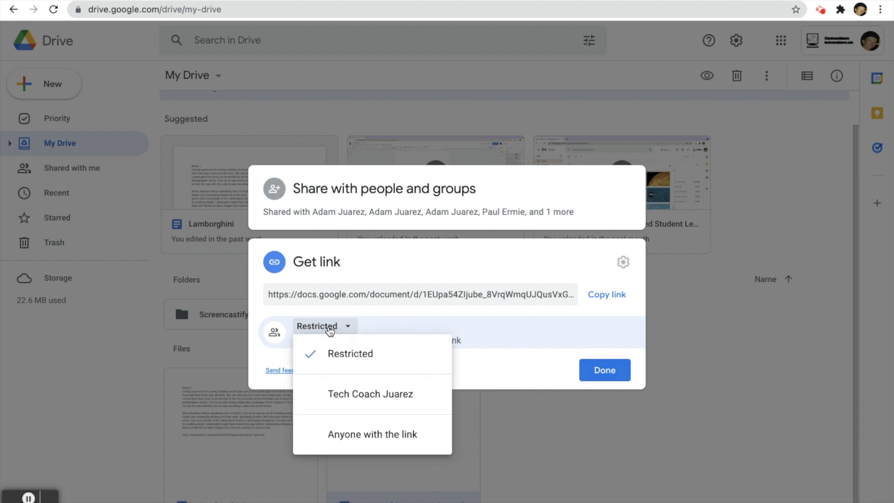
left_click(342, 439)
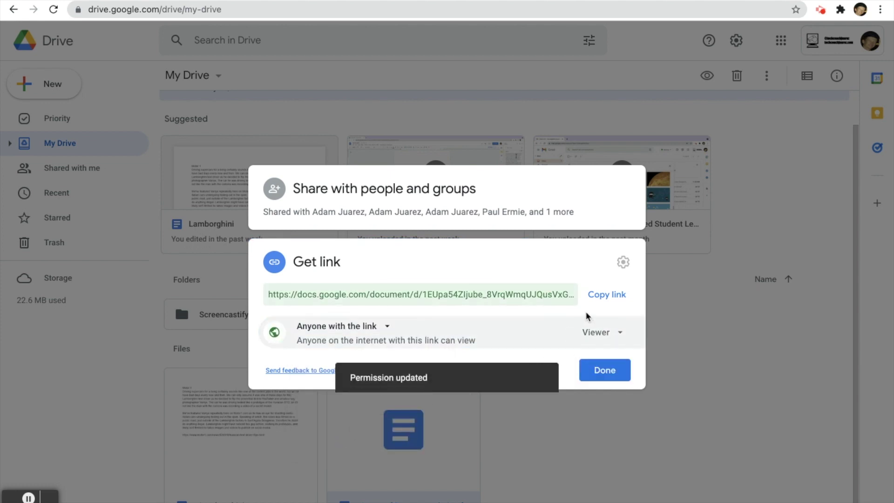
left_click(599, 301)
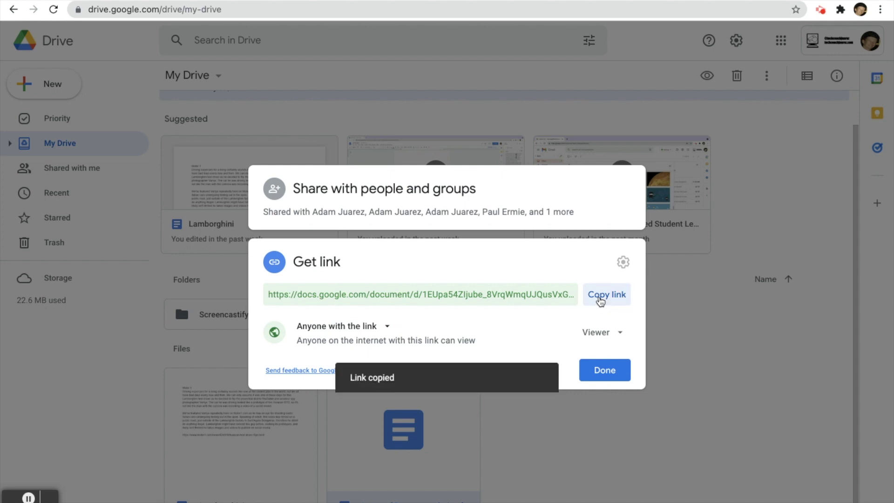